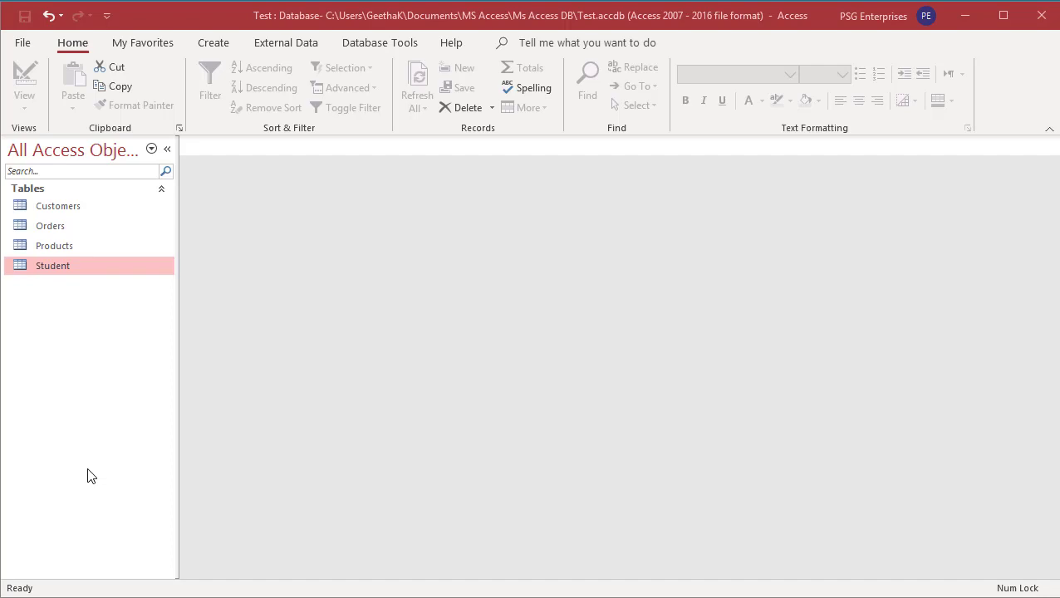
Open the Student table in Design View and select the Age field row
{"action": "right_click", "coordinate": [75, 266]}
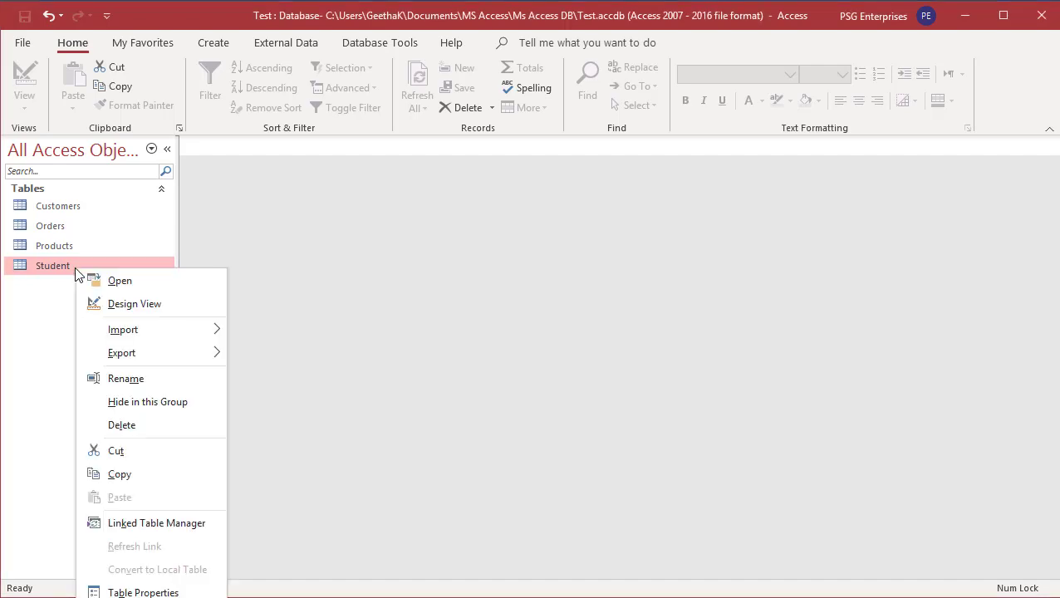
{"action": "left_click", "coordinate": [135, 305]}
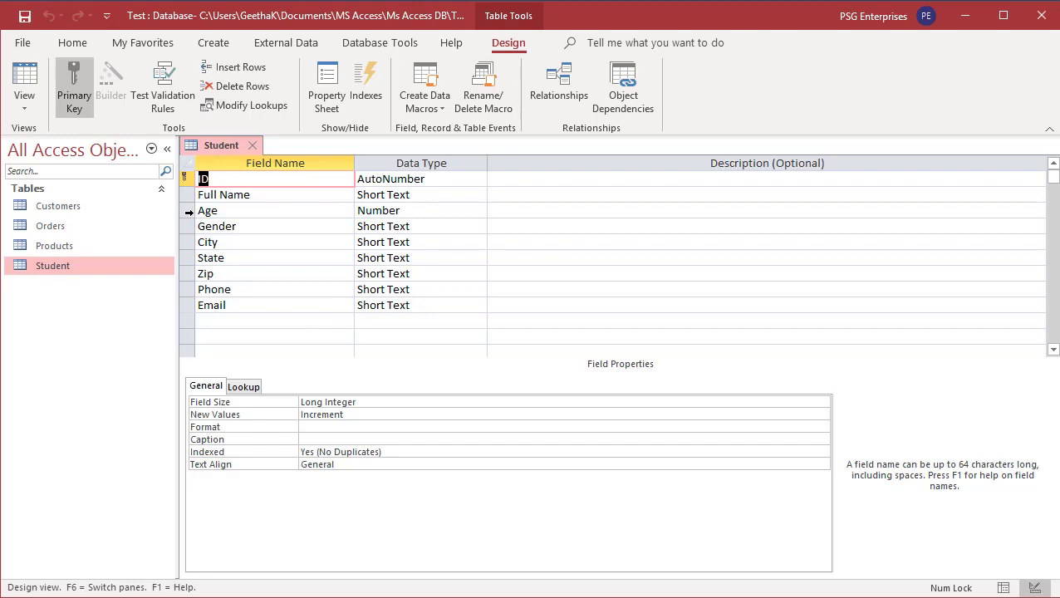
{"action": "left_click", "coordinate": [189, 212]}
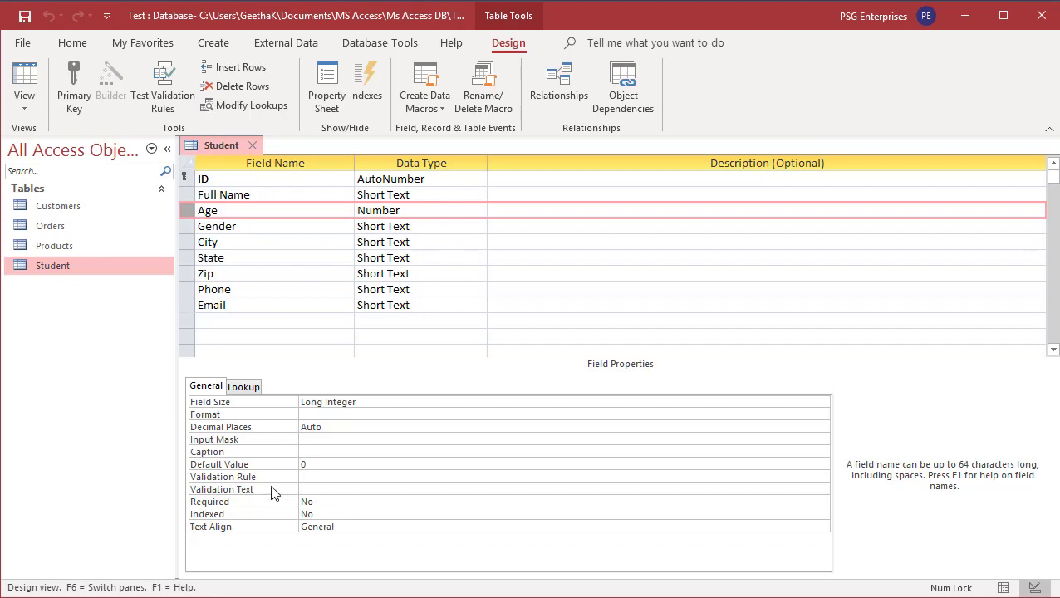
Give Age the validation rule >=9 and the text 'Age must be greater than or equal to 9'
{"action": "left_click", "coordinate": [327, 477]}
{"action": "type", "text": ">=9"}
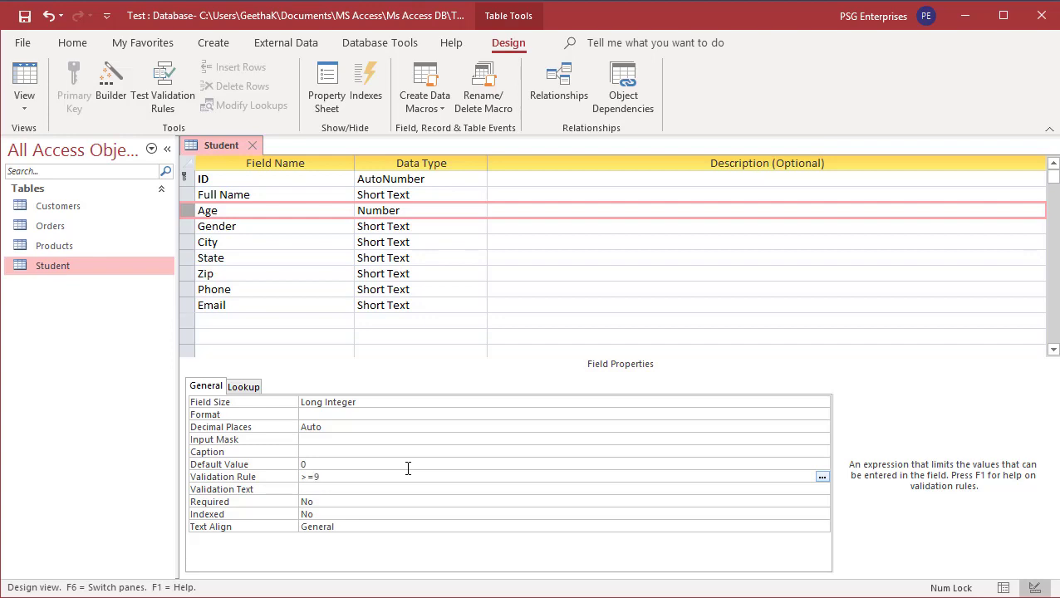
{"action": "left_click", "coordinate": [352, 504]}
{"action": "left_click", "coordinate": [363, 488]}
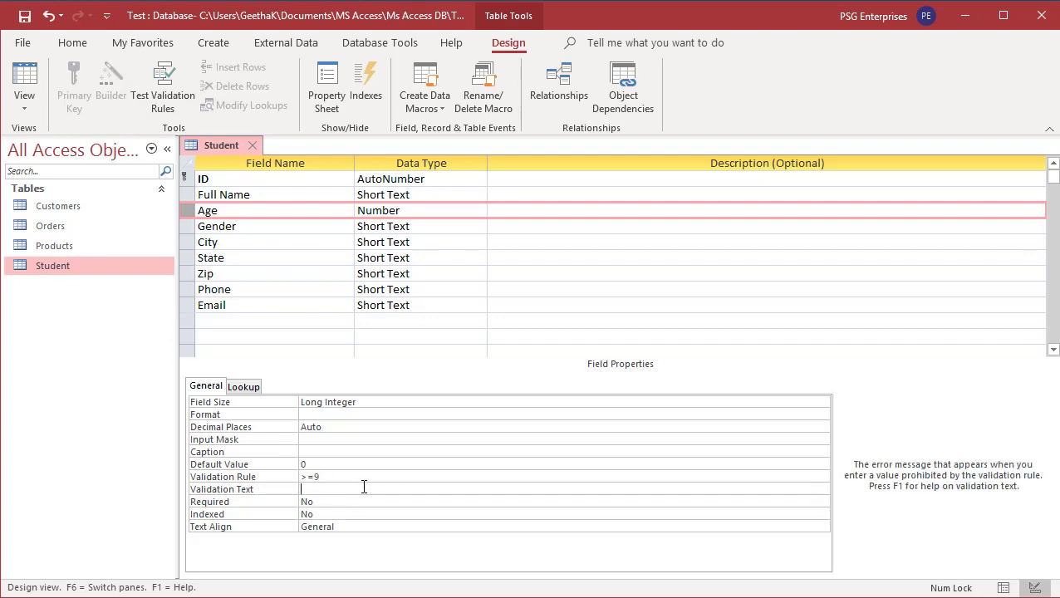
{"action": "type", "text": "Age must be greater than or equal to 9"}
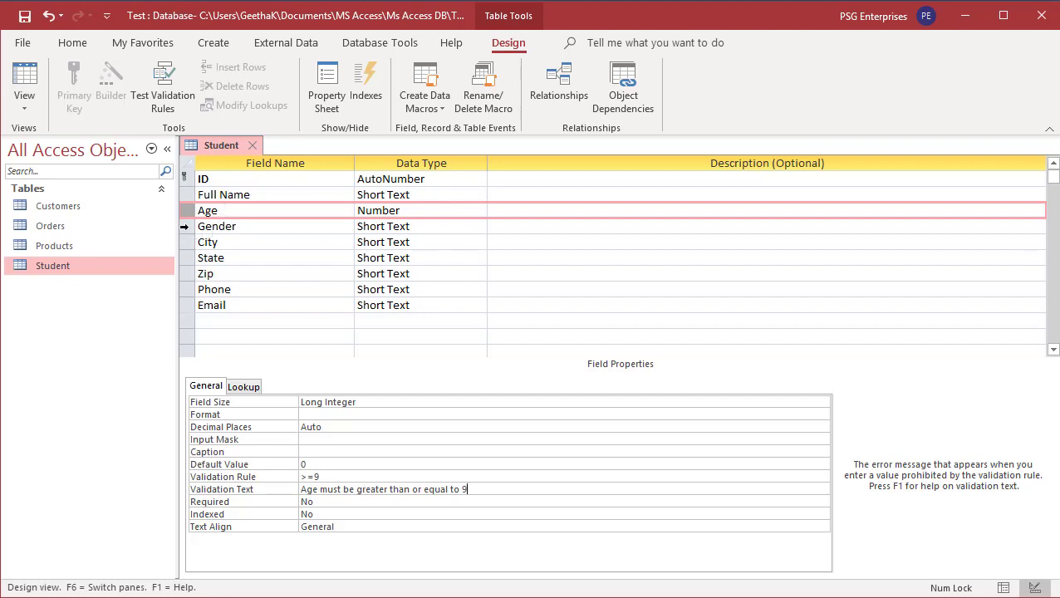
{"action": "left_click", "coordinate": [185, 226]}
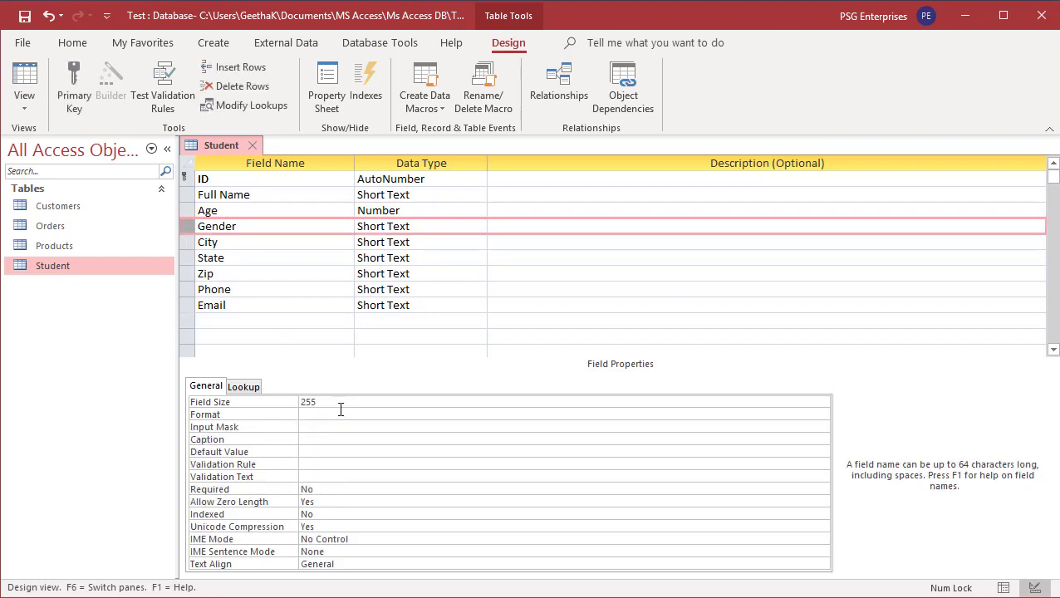
Set Gender's rule to "M" Or "F" with the Expression Builder and text 'Gender can be only M or F'
{"action": "left_click", "coordinate": [342, 465]}
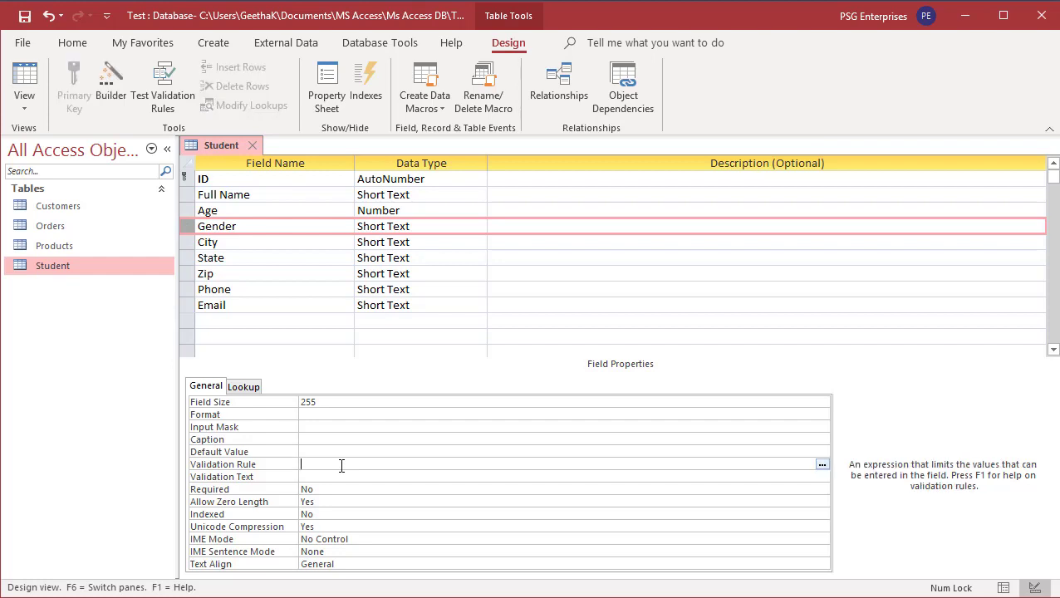
{"action": "left_click", "coordinate": [822, 466]}
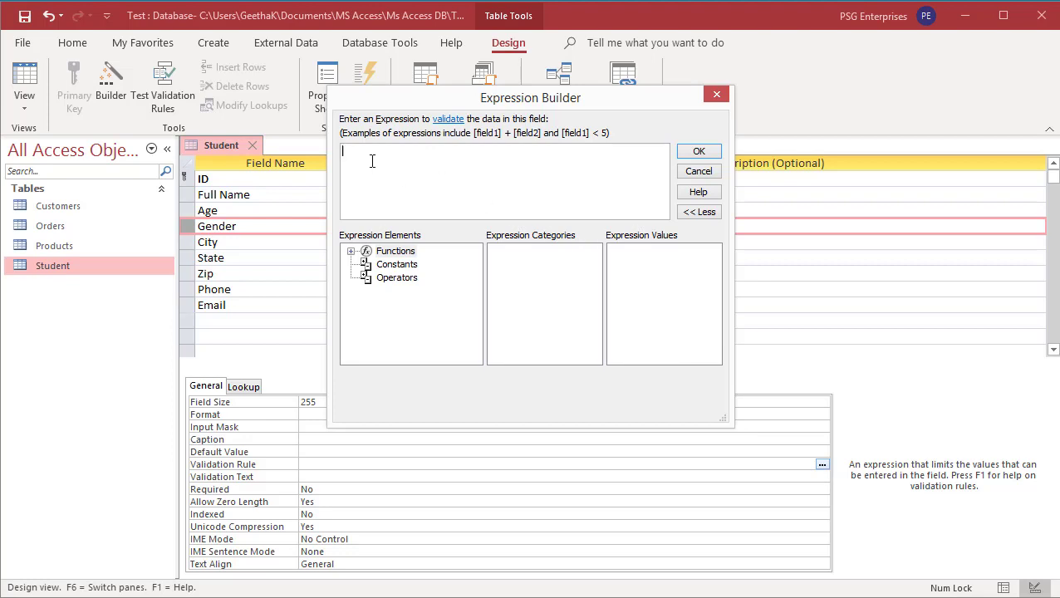
{"action": "type", "text": "M or F"}
{"action": "left_click", "coordinate": [698, 152]}
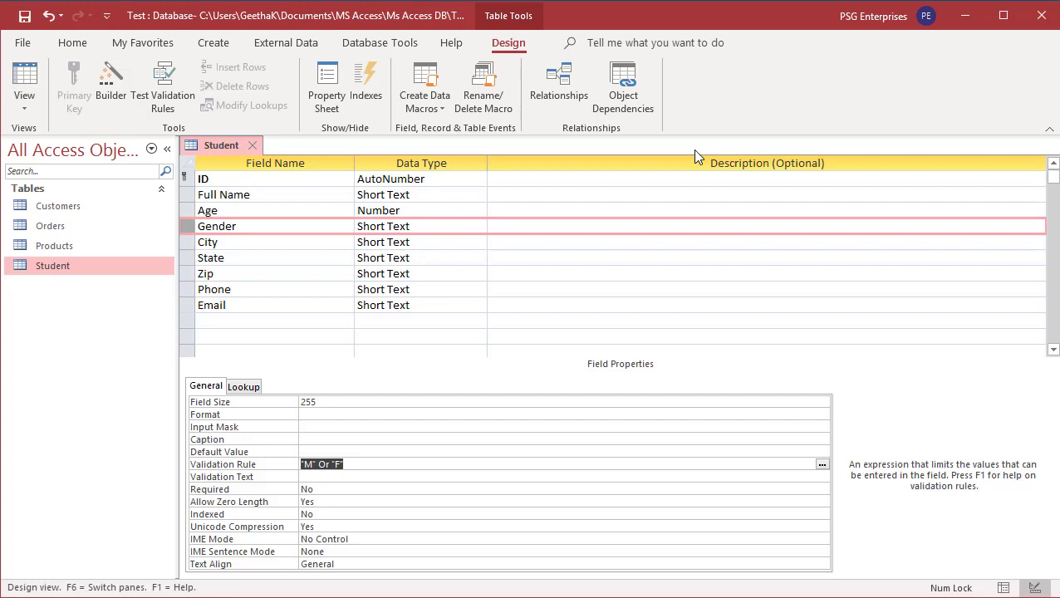
{"action": "left_click", "coordinate": [344, 479]}
{"action": "type", "text": "G"}
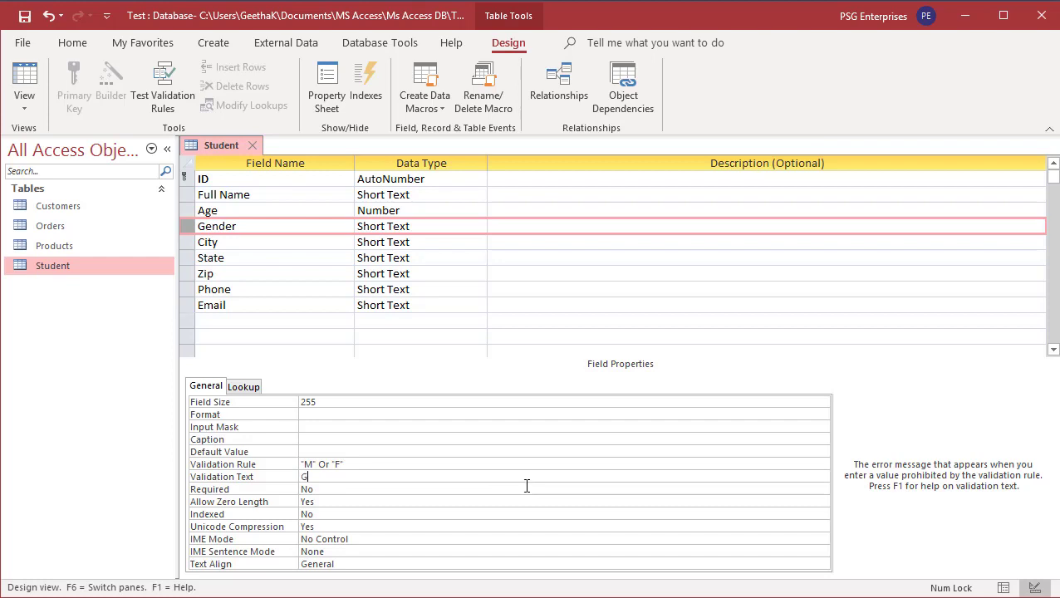
{"action": "type", "text": "ender can be only M or F"}
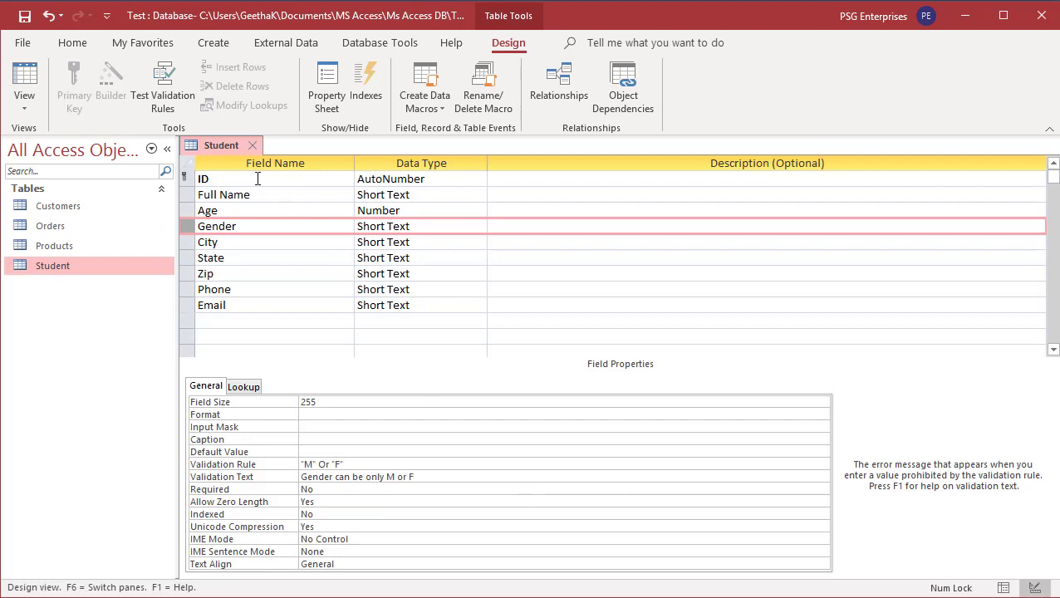
Save the Student design, test existing data, and keep both Age and Gender rules despite violations
{"action": "right_click", "coordinate": [229, 152]}
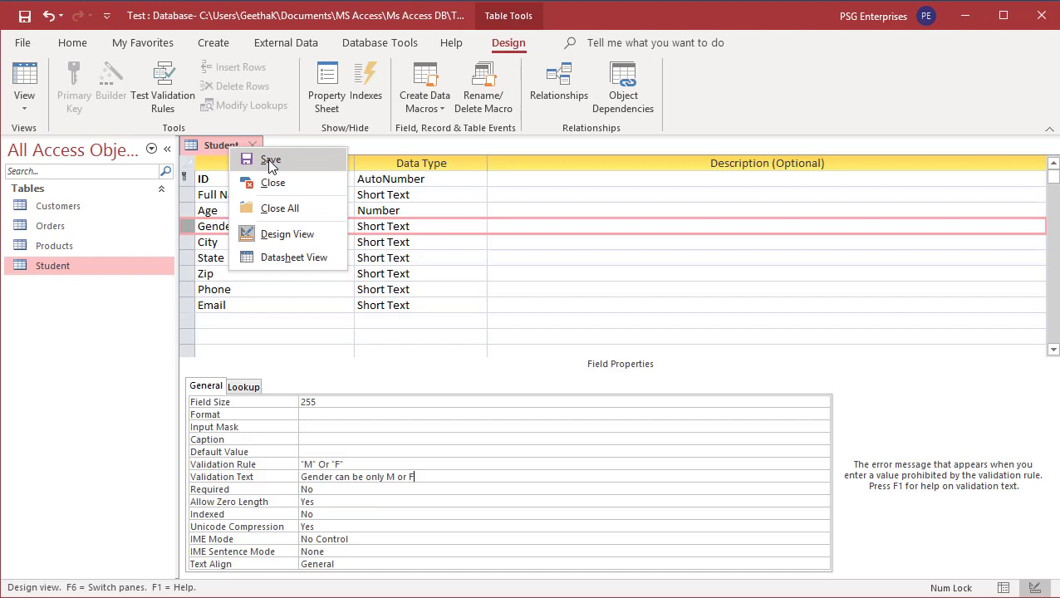
{"action": "left_click", "coordinate": [271, 160]}
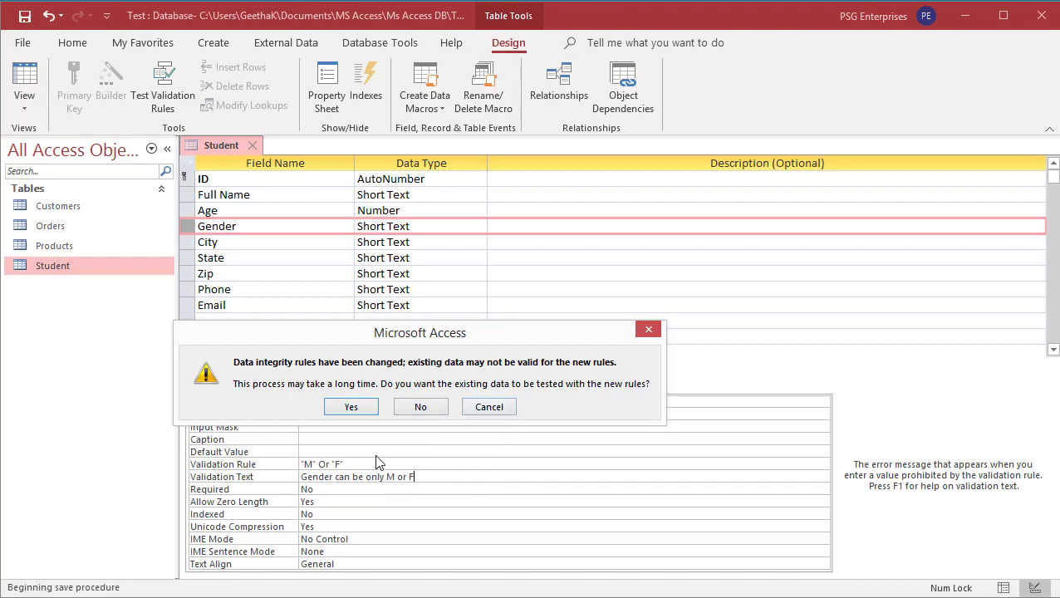
{"action": "left_click", "coordinate": [351, 408]}
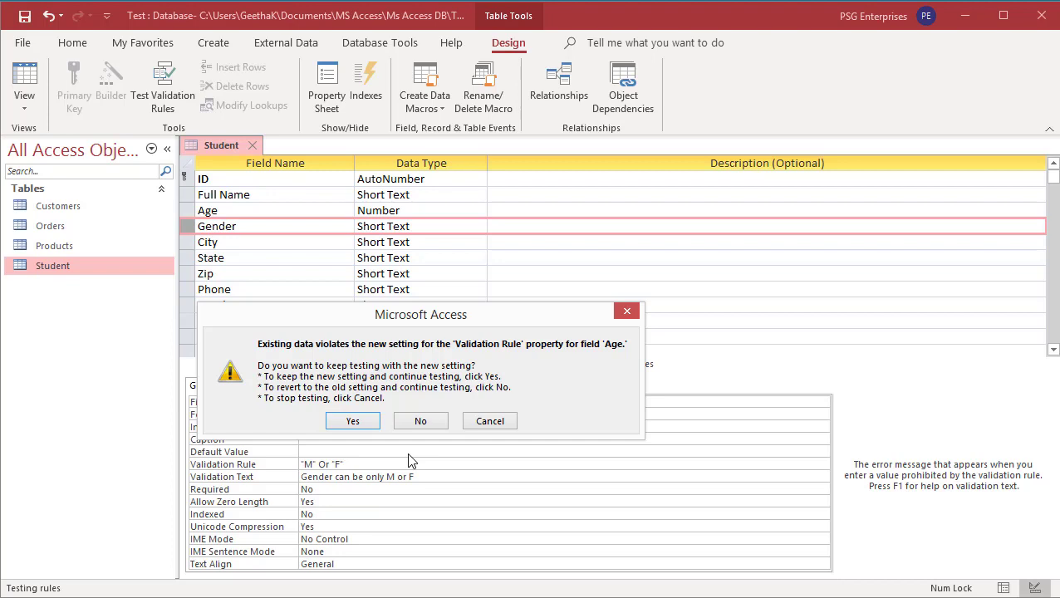
{"action": "left_click", "coordinate": [356, 422]}
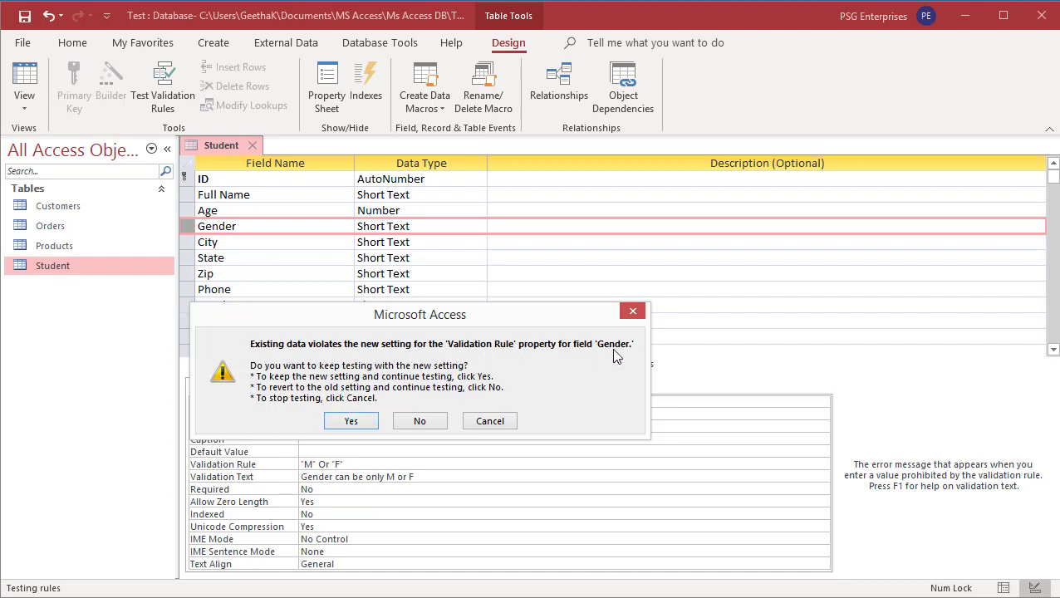
{"action": "left_click", "coordinate": [352, 422]}
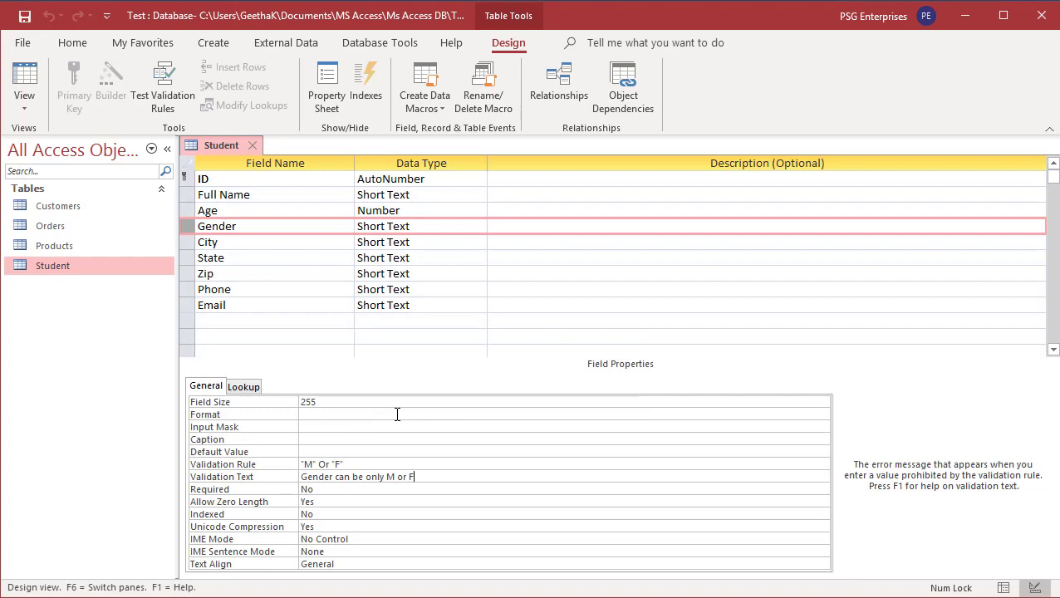
Open the Student datasheet, add a new student with Age 5, and dismiss the Age validation error
{"action": "double_click", "coordinate": [114, 277]}
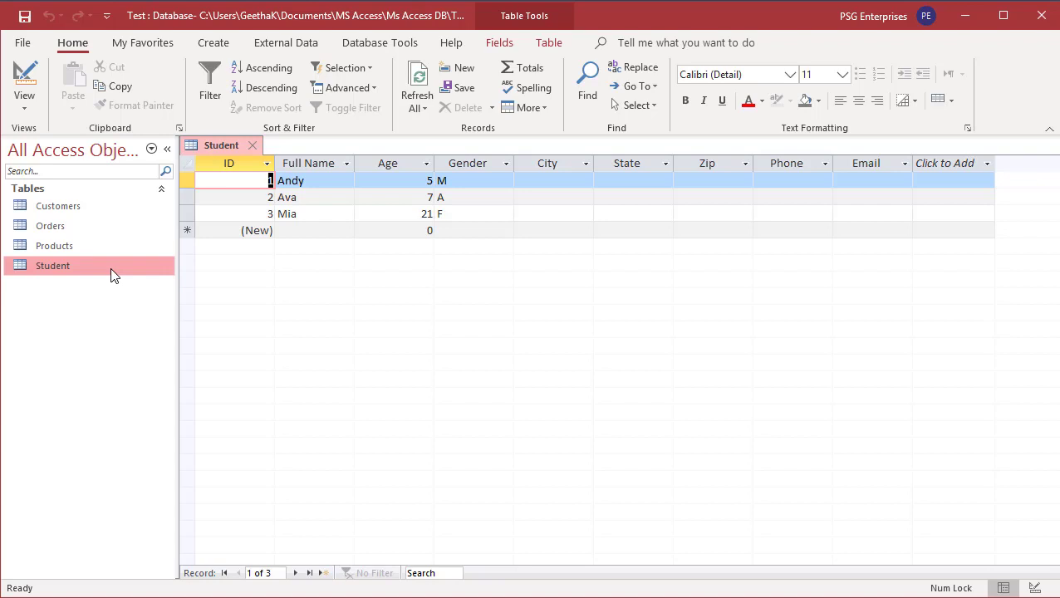
{"action": "left_click", "coordinate": [291, 230]}
{"action": "type", "text": "Anne"}
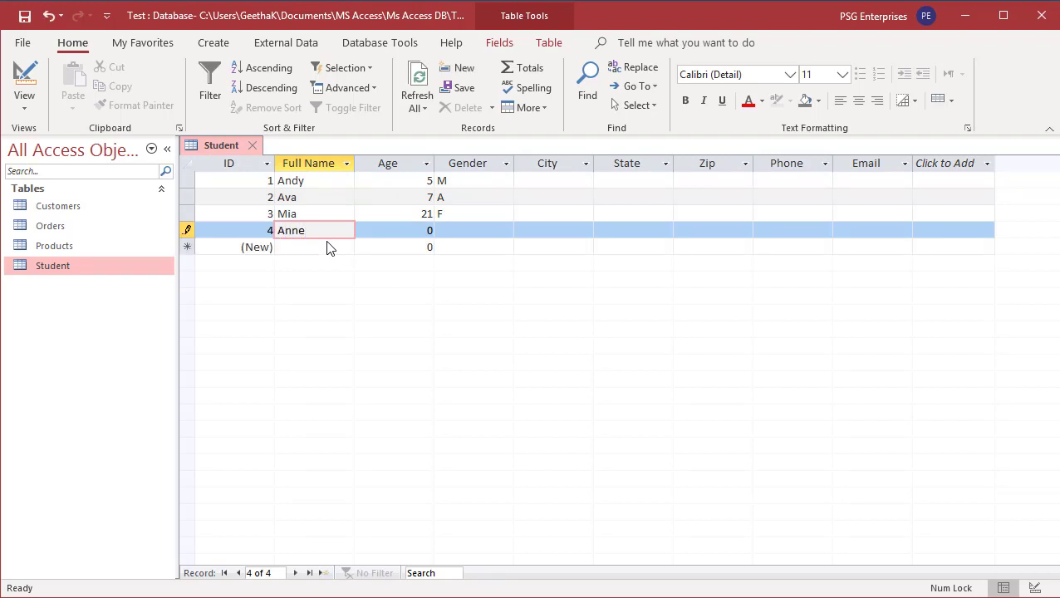
{"action": "key", "text": "Tab"}
{"action": "type", "text": "5"}
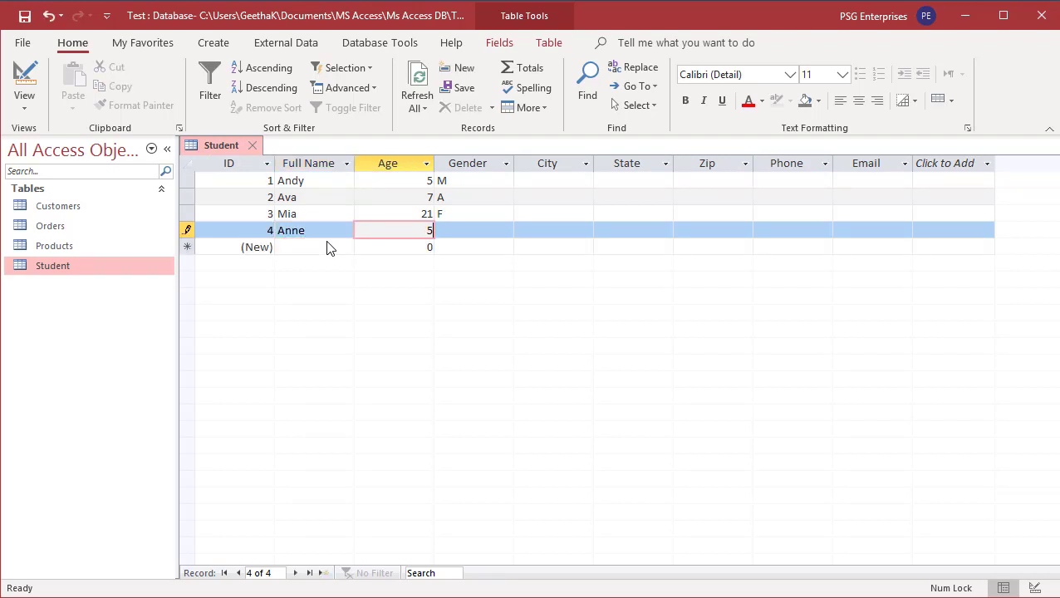
{"action": "key", "text": "Tab"}
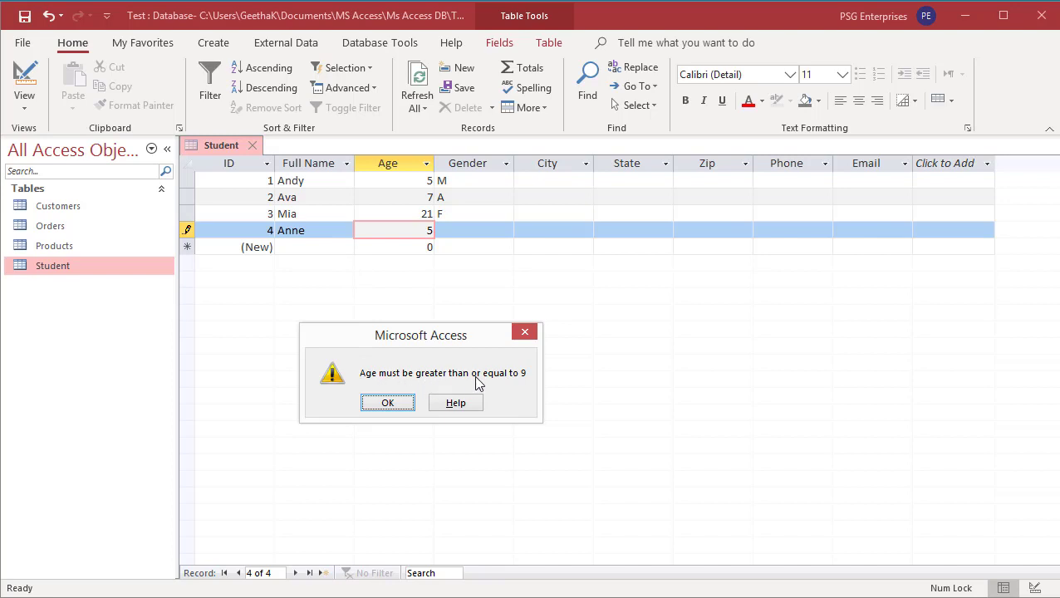
{"action": "left_click", "coordinate": [393, 405]}
Correct the Age to 21, enter Gender A, and dismiss the Gender validation error
{"action": "double_click", "coordinate": [429, 230]}
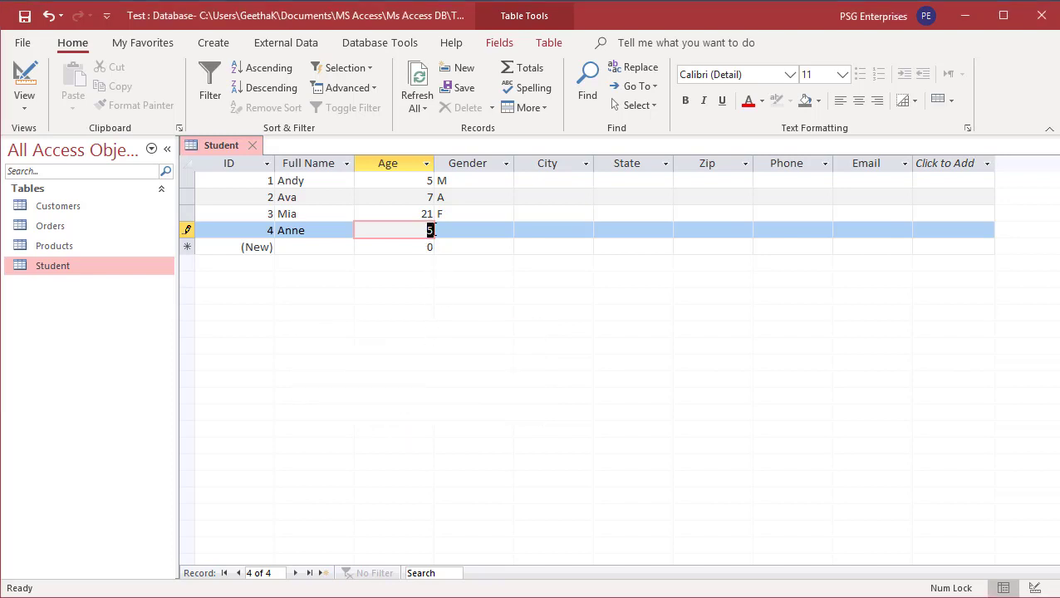
{"action": "type", "text": "21"}
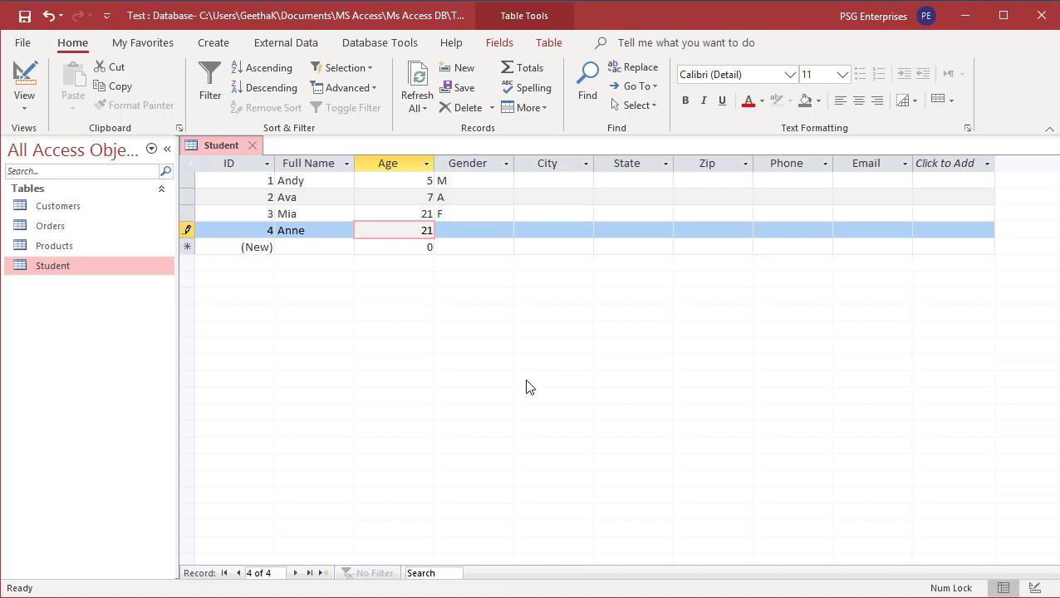
{"action": "key", "text": "Tab"}
{"action": "type", "text": "A"}
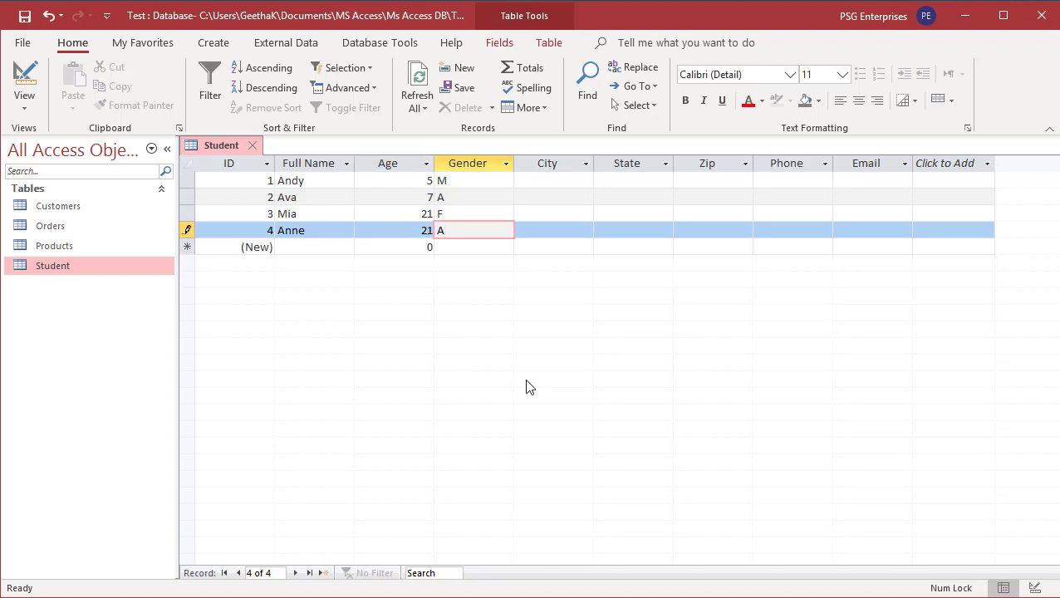
{"action": "key", "text": "Tab"}
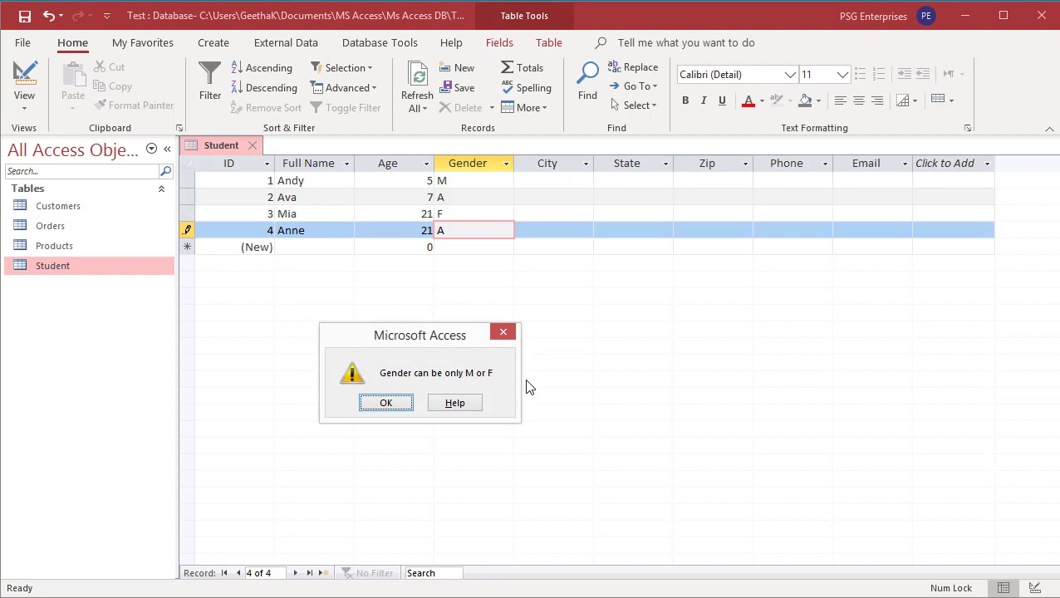
{"action": "left_click", "coordinate": [390, 403]}
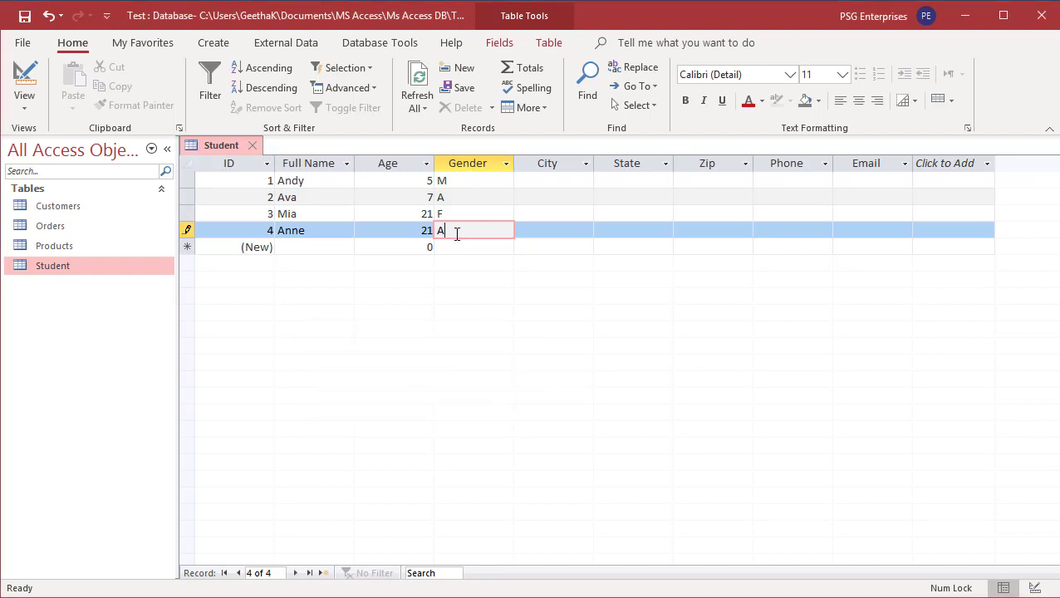
Change the new record's Gender to F and save the record
{"action": "double_click", "coordinate": [456, 235]}
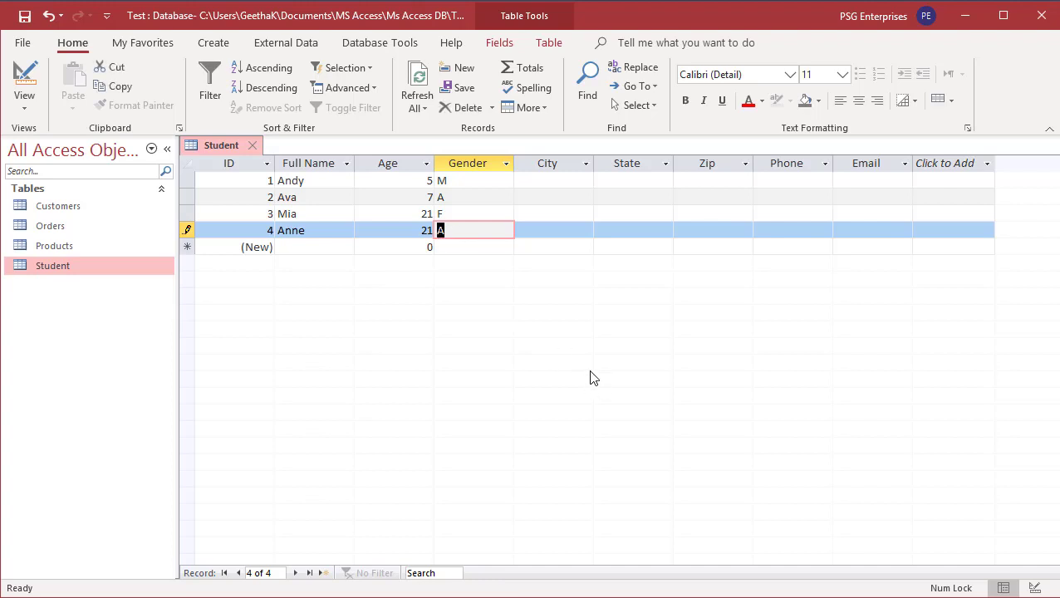
{"action": "type", "text": "F"}
{"action": "key", "text": "Tab"}
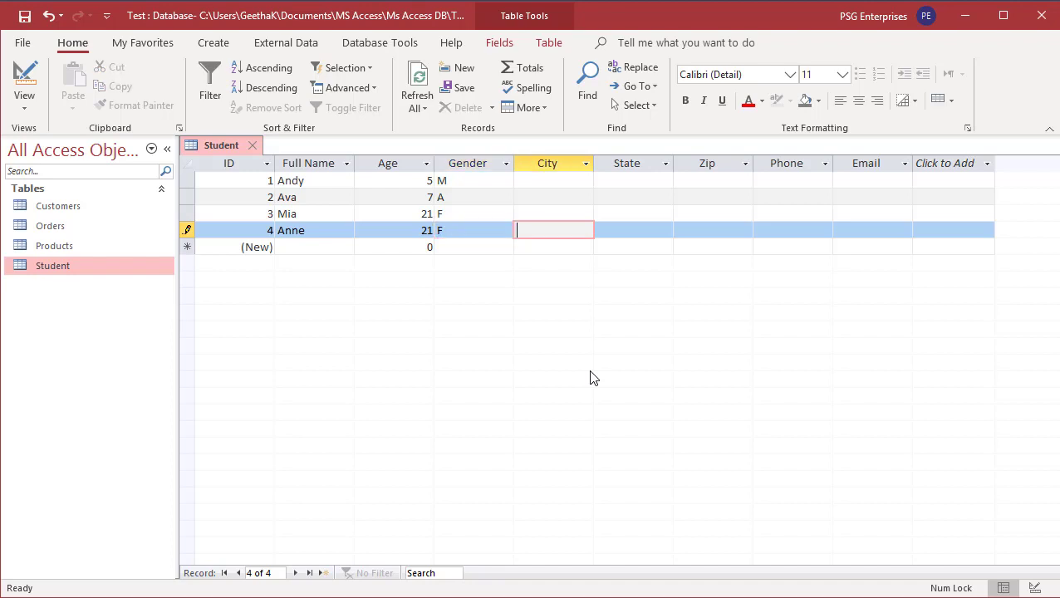
{"action": "key", "text": "Tab"}
{"action": "key", "text": "Tab"}
{"action": "key", "text": "Tab"}
{"action": "key", "text": "Tab"}
{"action": "key", "text": "Tab"}
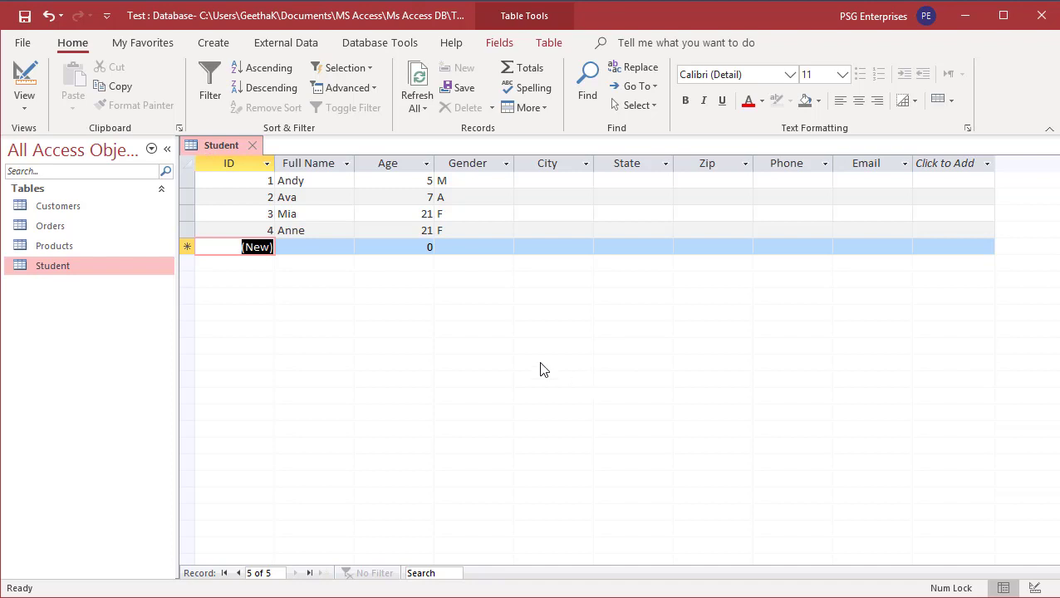
Close and reopen the Student table datasheet, then select the Age column
{"action": "left_click", "coordinate": [254, 146]}
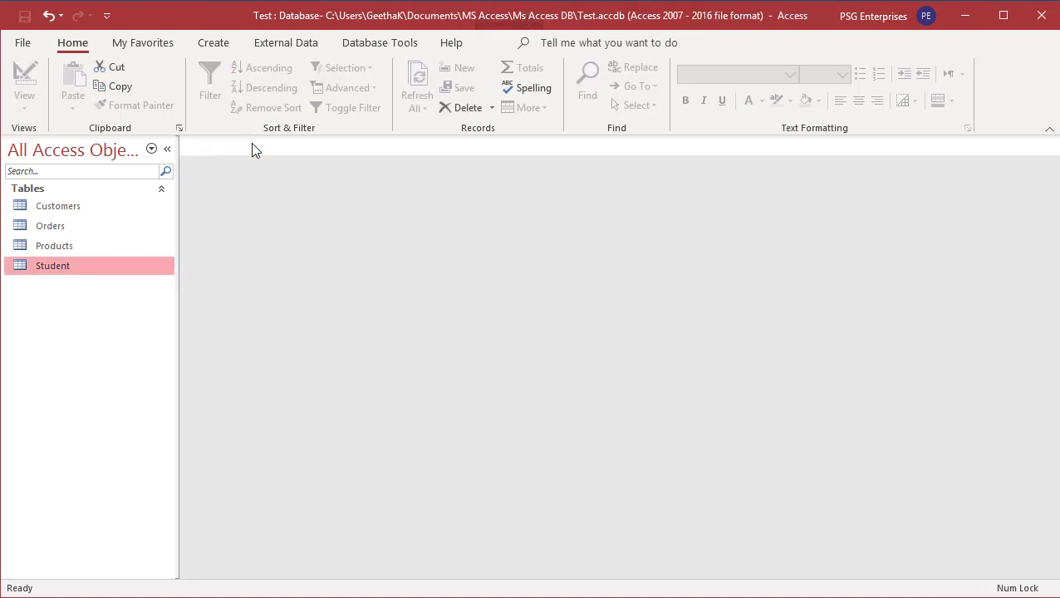
{"action": "double_click", "coordinate": [59, 267]}
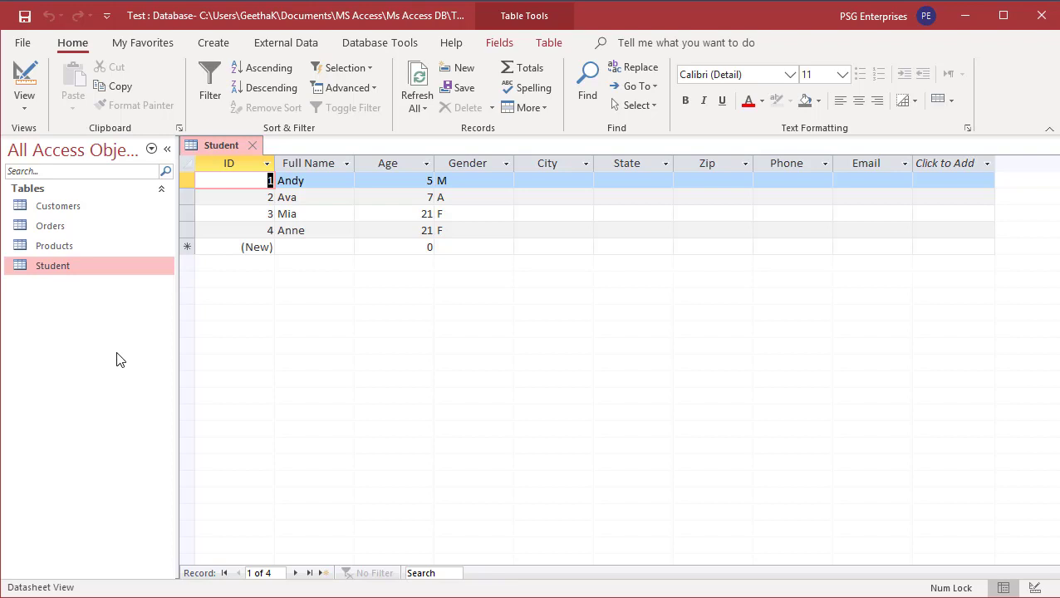
{"action": "left_click", "coordinate": [386, 165]}
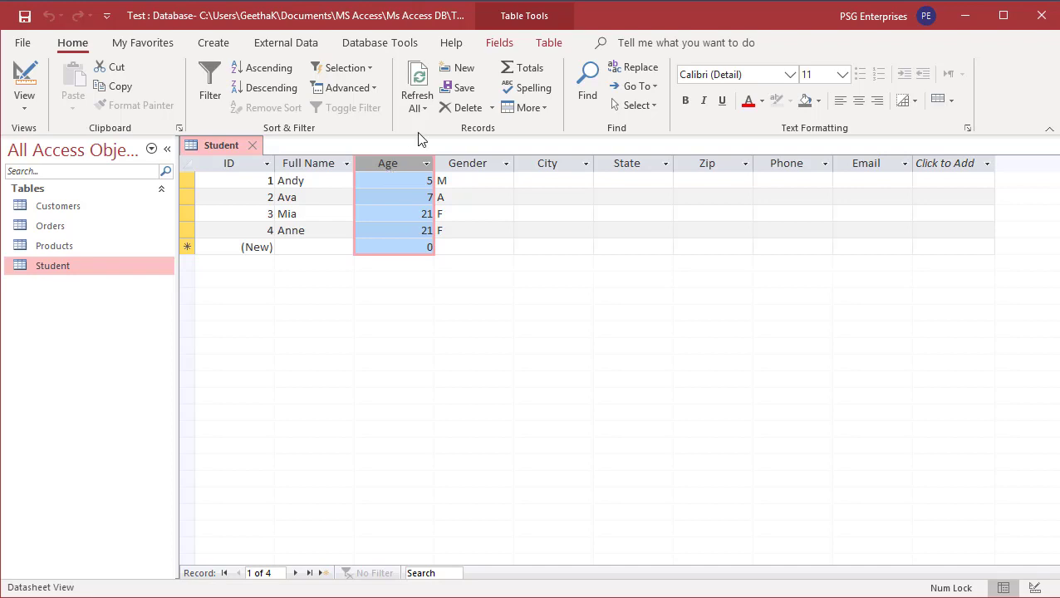
Change the Age Field Validation Rule from >=9 to >=21 and keep it despite existing violations
{"action": "left_click", "coordinate": [499, 43]}
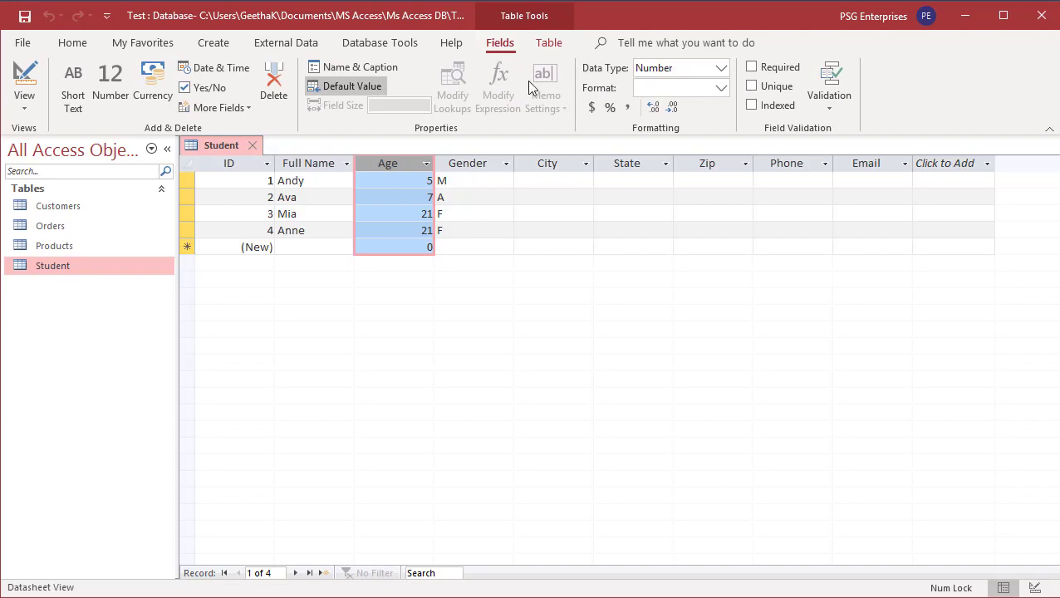
{"action": "left_click", "coordinate": [828, 97]}
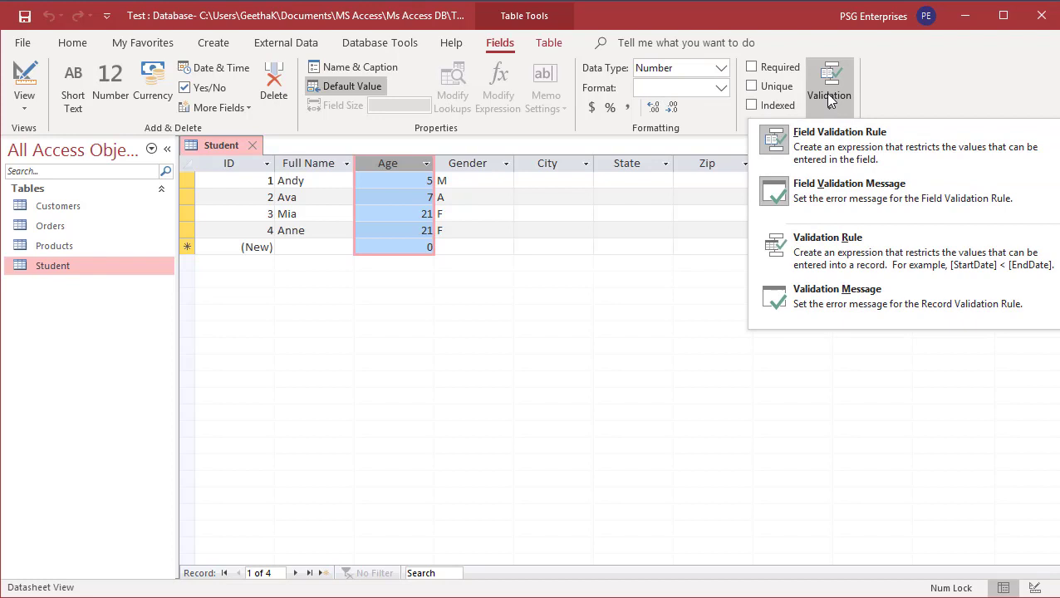
{"action": "left_click", "coordinate": [836, 136]}
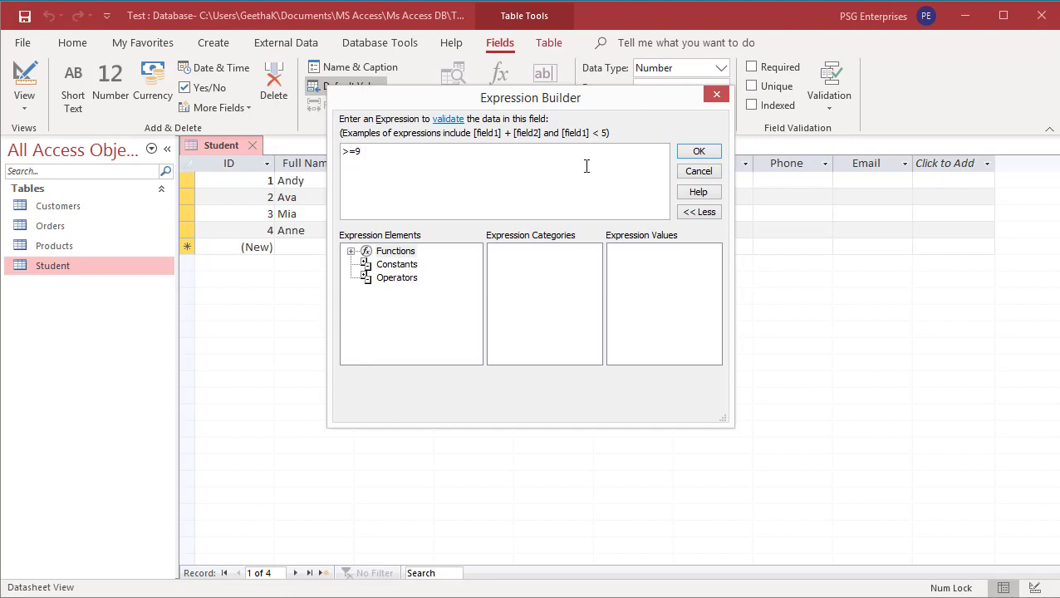
{"action": "key", "text": "BackSpace"}
{"action": "type", "text": "21"}
{"action": "left_click", "coordinate": [699, 152]}
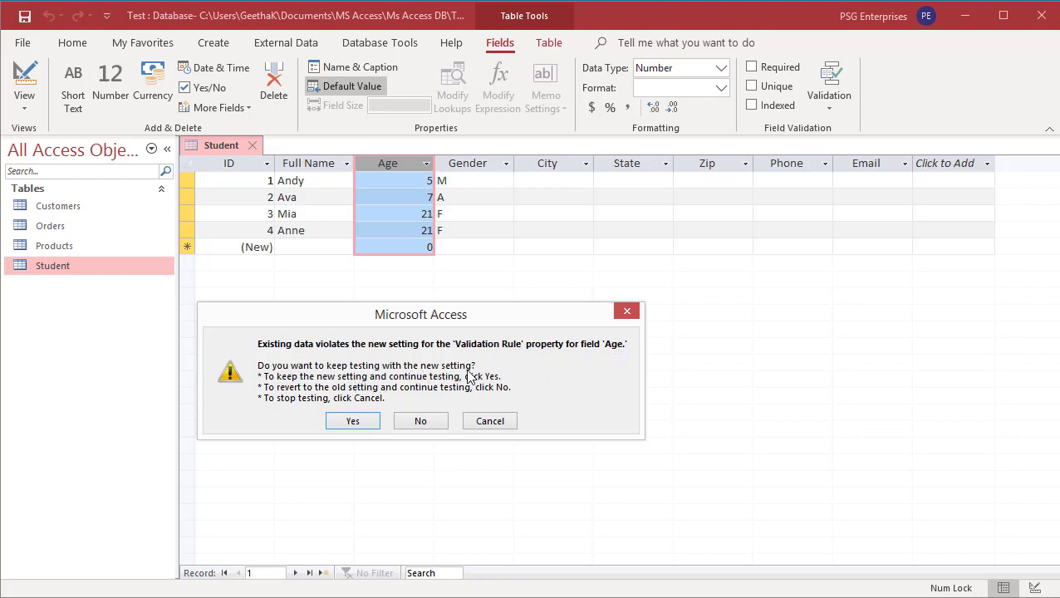
{"action": "left_click", "coordinate": [352, 421]}
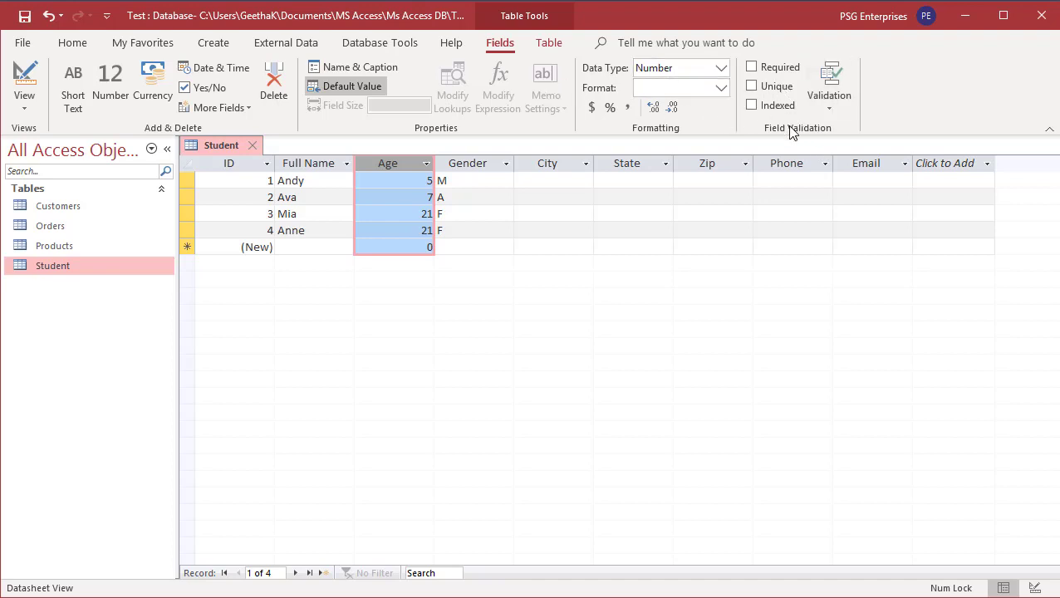
Replace 9 with 21 in the Age Field Validation Message
{"action": "left_click", "coordinate": [820, 104]}
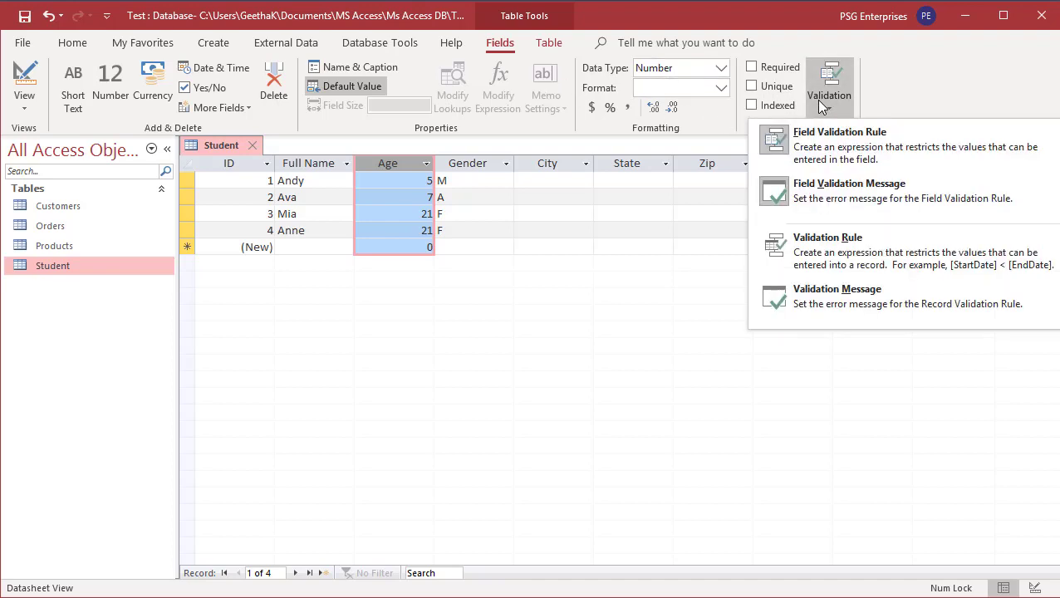
{"action": "left_click", "coordinate": [835, 184]}
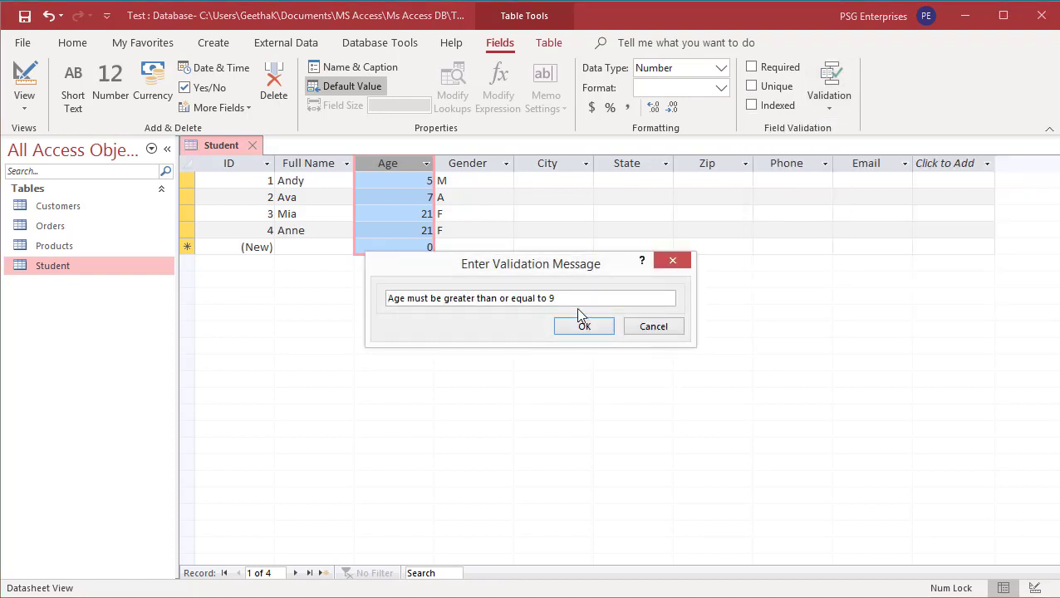
{"action": "double_click", "coordinate": [550, 299]}
{"action": "type", "text": "21"}
{"action": "left_click", "coordinate": [587, 329]}
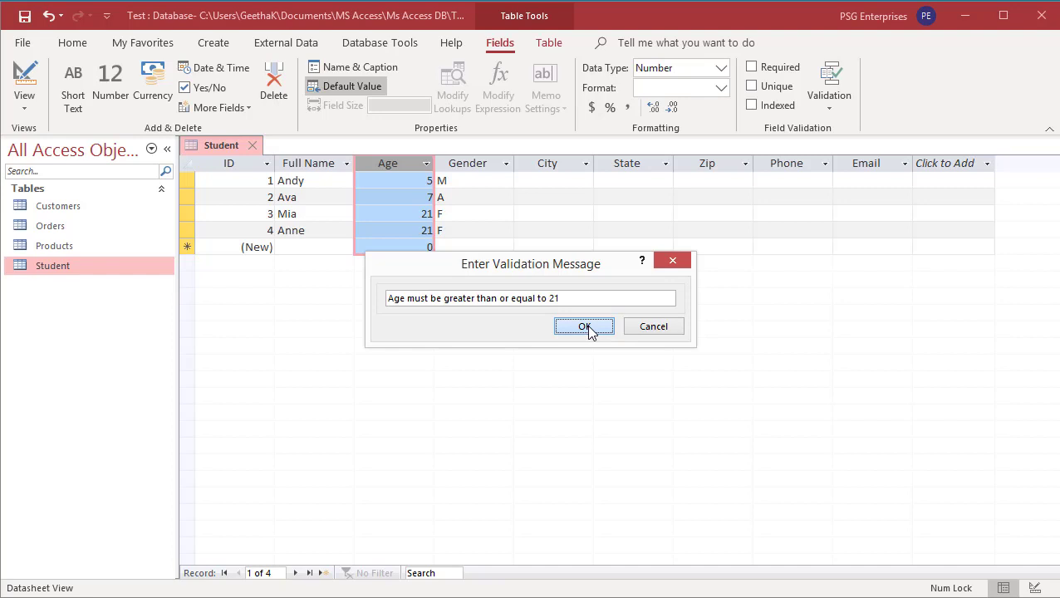